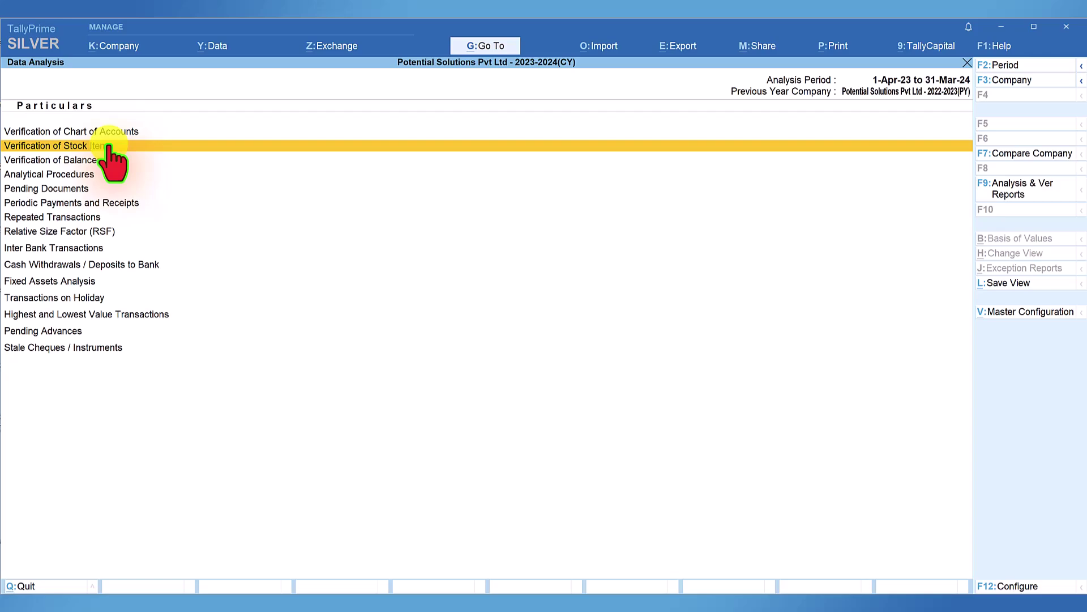
# Open Verification of Stock Items and review the Negative Stock and Difference in Opening Stock groups
pyautogui.click(108, 146)
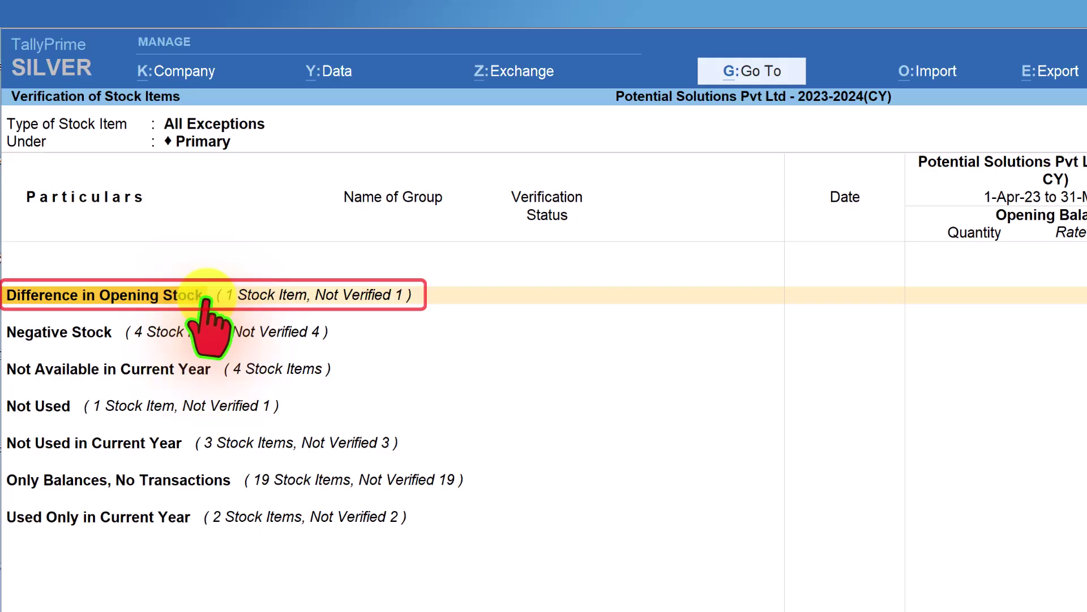
pyautogui.click(105, 335)
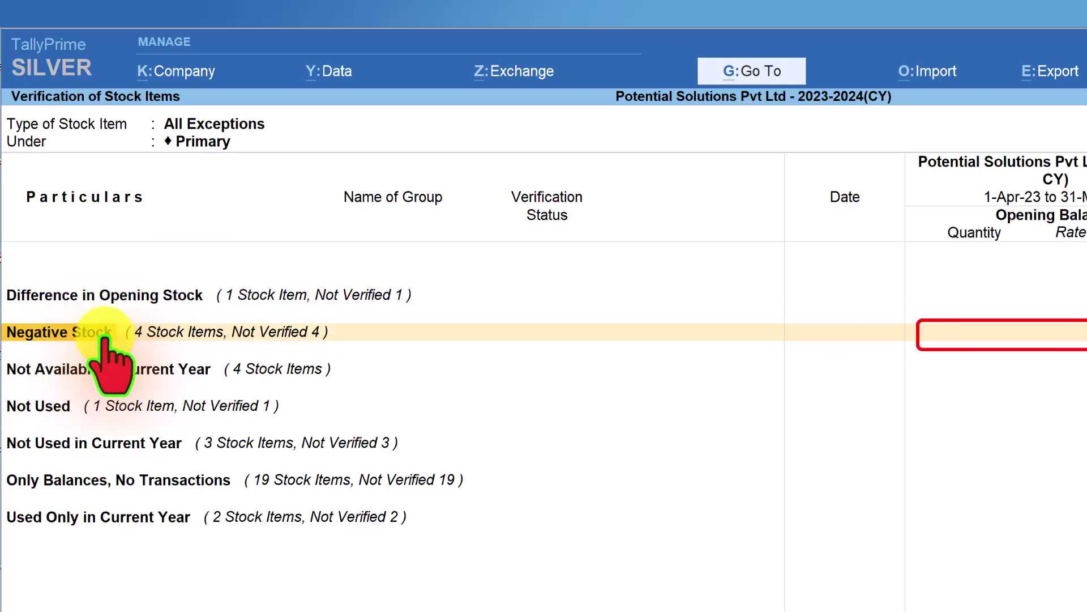
pyautogui.click(128, 299)
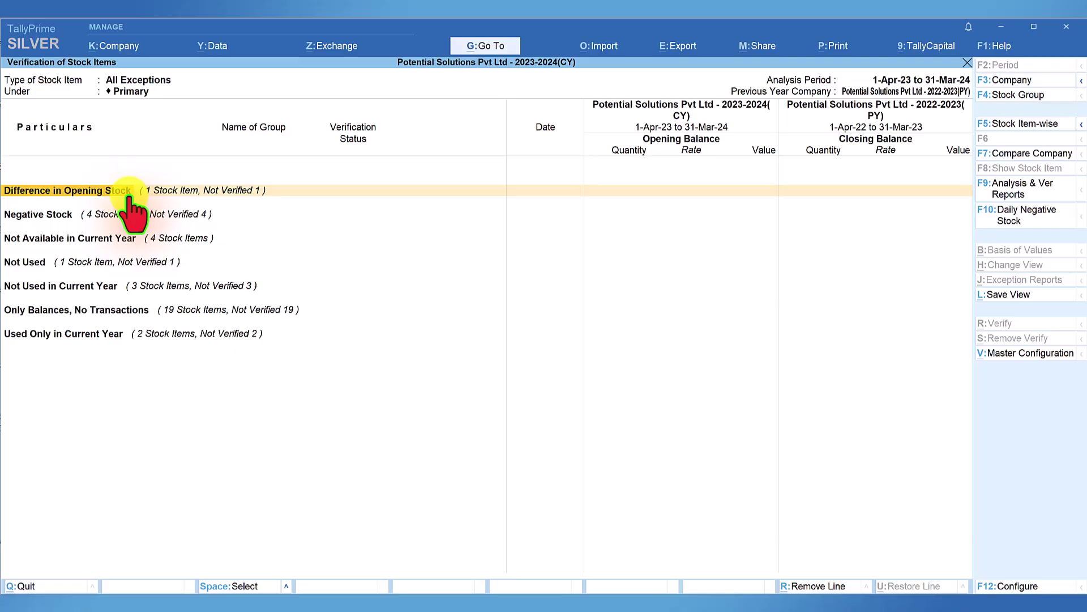
# Drill into Difference in Opening Stock to compare Hp Monitor 19" 2 Nos opening against 3 Nos prior closing
pyautogui.click(130, 198)
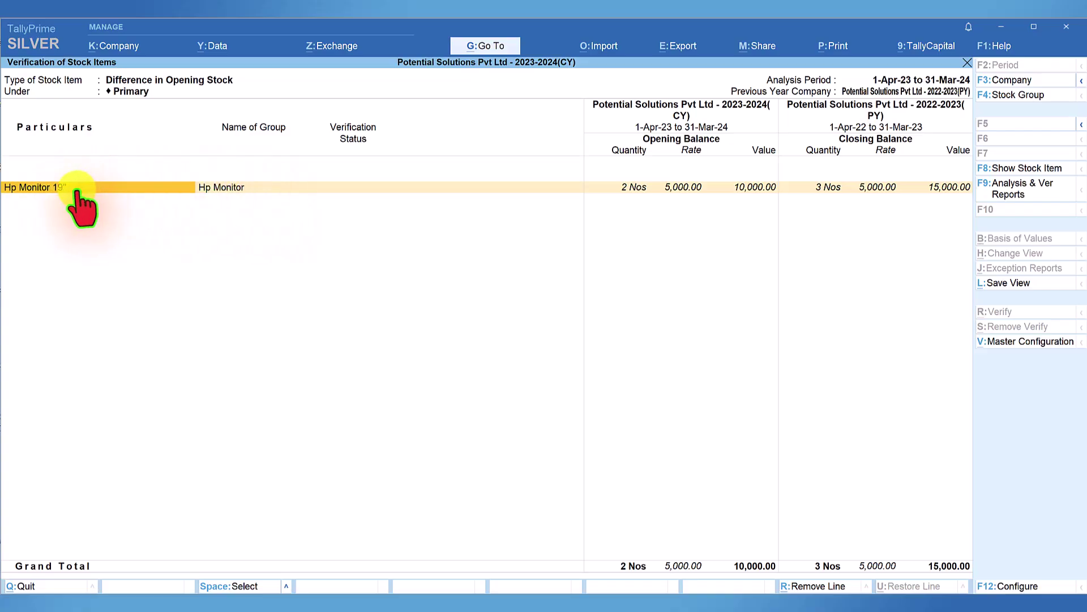
# Change the Hp Monitor 19" opening balance quantity to 3 Nos and save the stock item
pyautogui.hotkey('ctrl', 'Return')
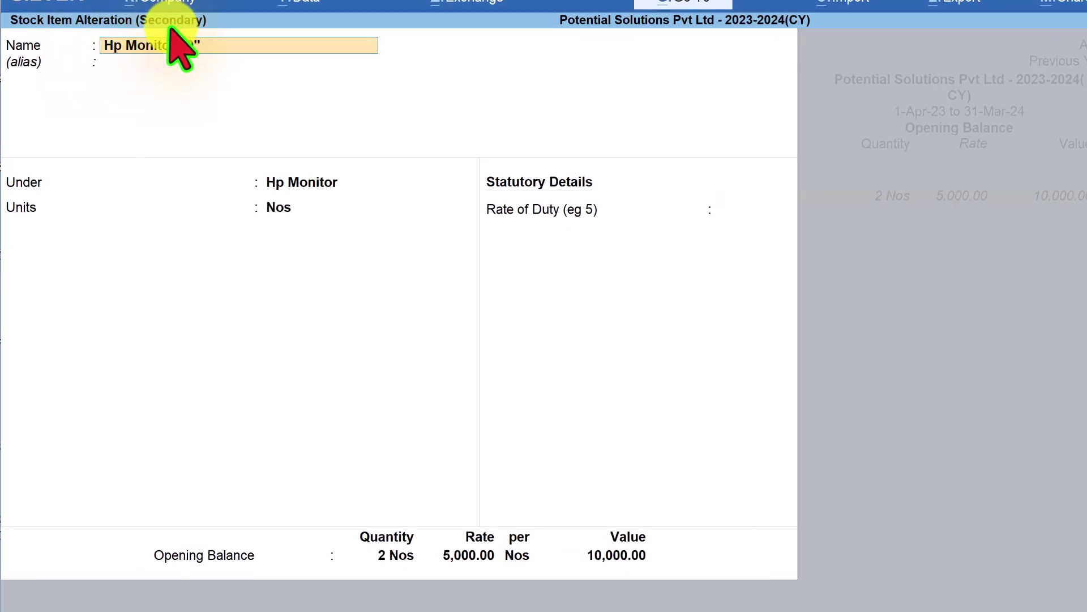
pyautogui.click(395, 556)
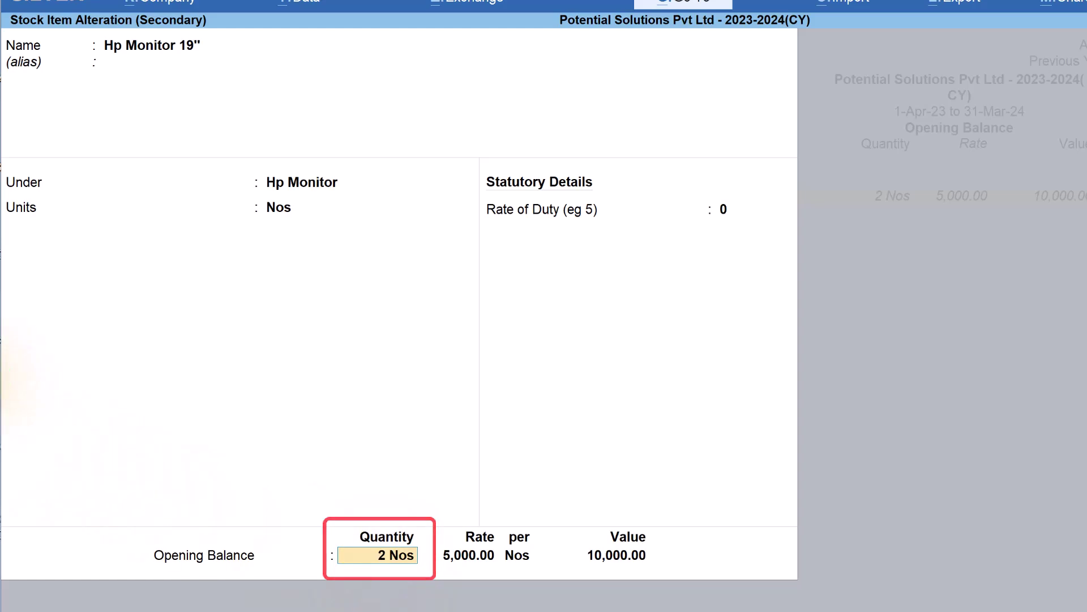
pyautogui.write('3')
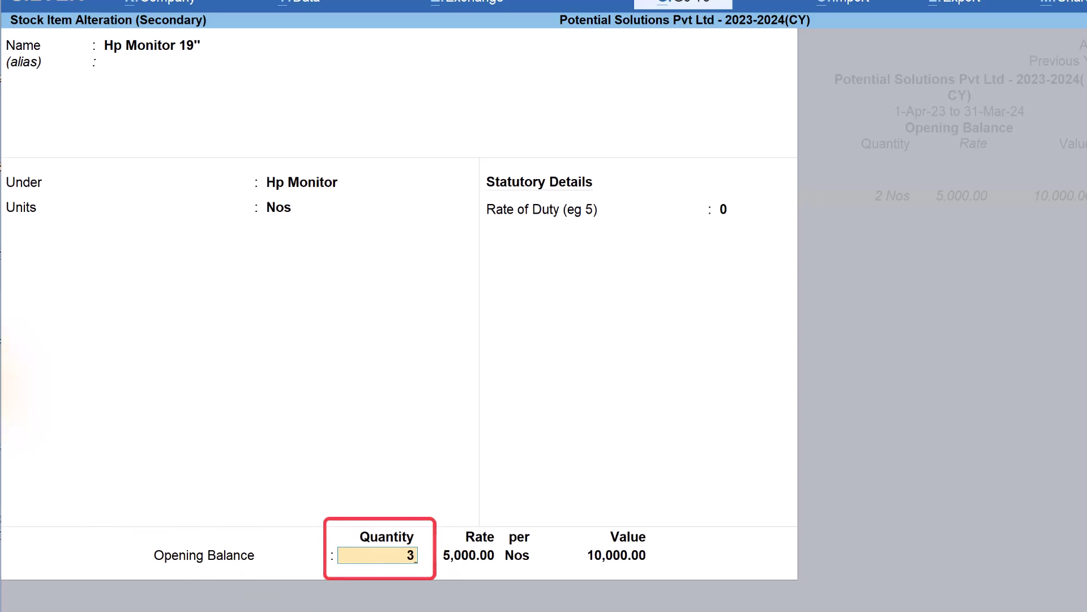
pyautogui.press('Return')
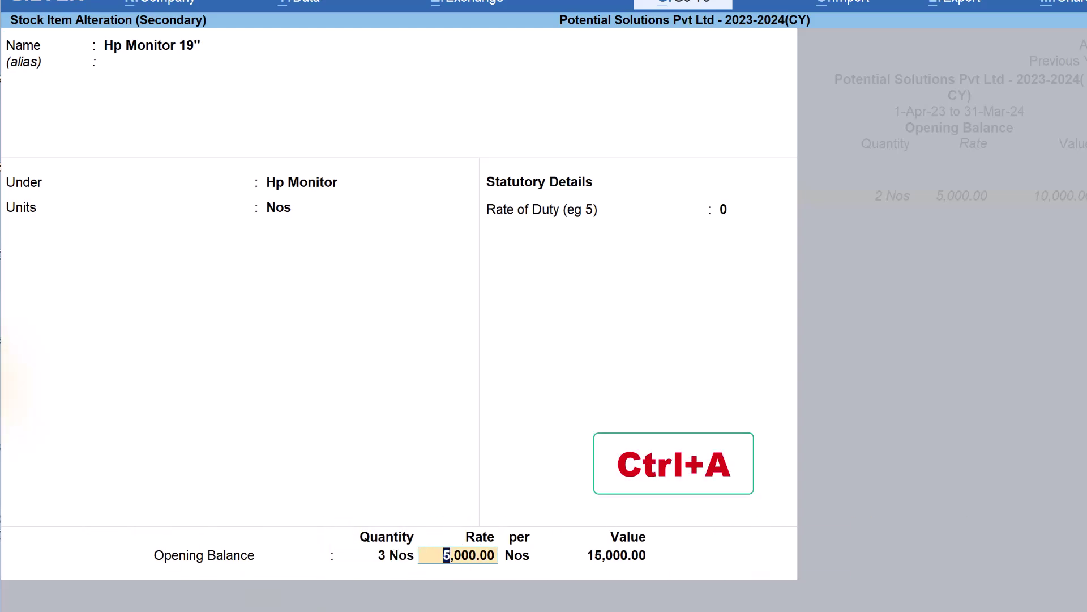
pyautogui.hotkey('ctrl', 'a')
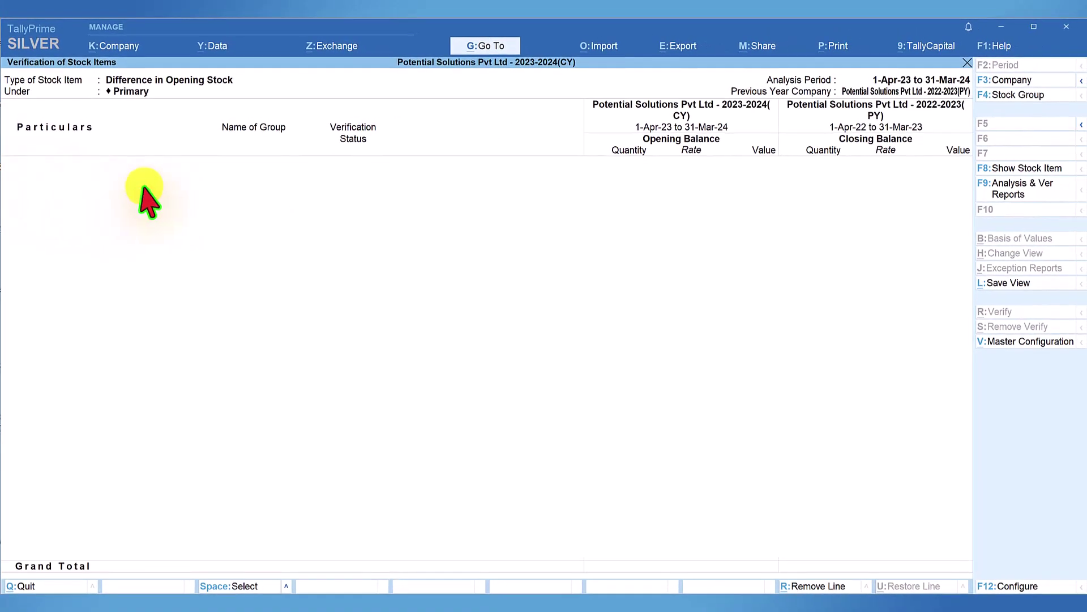
pyautogui.press('Escape')
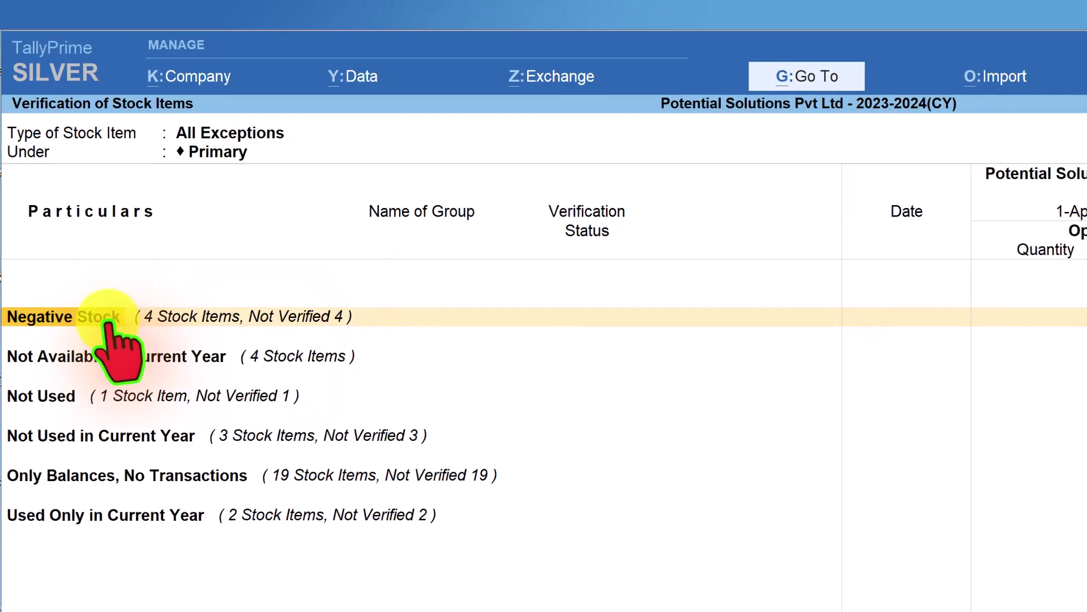
# Drill into Negative Stock to see the four items, including Hp Pendrive 16GB closing at (-)1 Nos
pyautogui.click(74, 218)
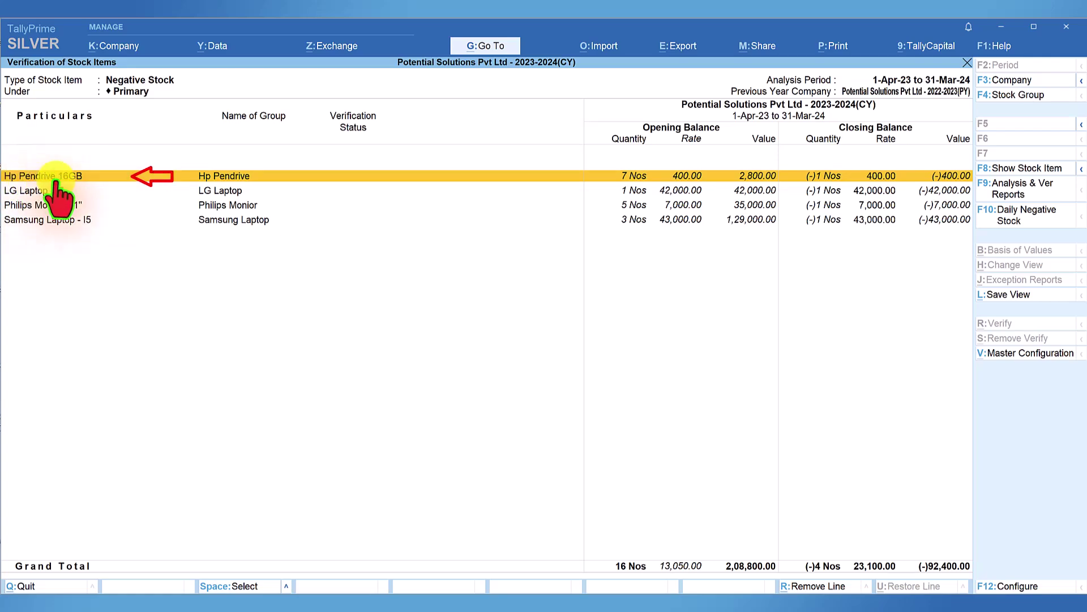
# Open the Olive IT Solutions sale from Stock Item Vouchers for Hp Pendrive 16GB
pyautogui.click(496, 47)
pyautogui.write('Item Vouc')
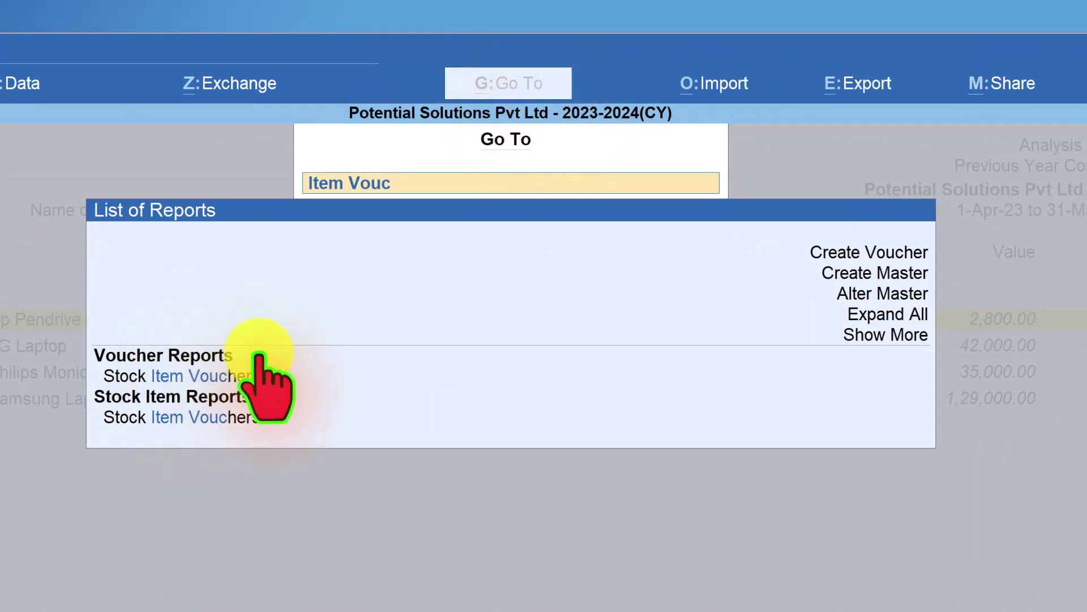
pyautogui.click(160, 376)
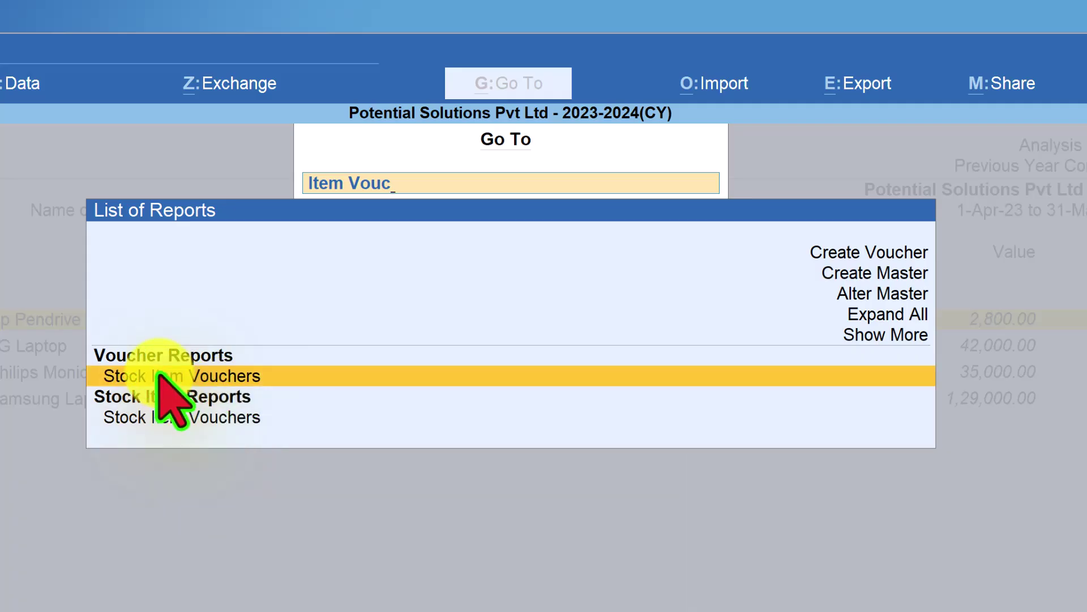
pyautogui.click(160, 376)
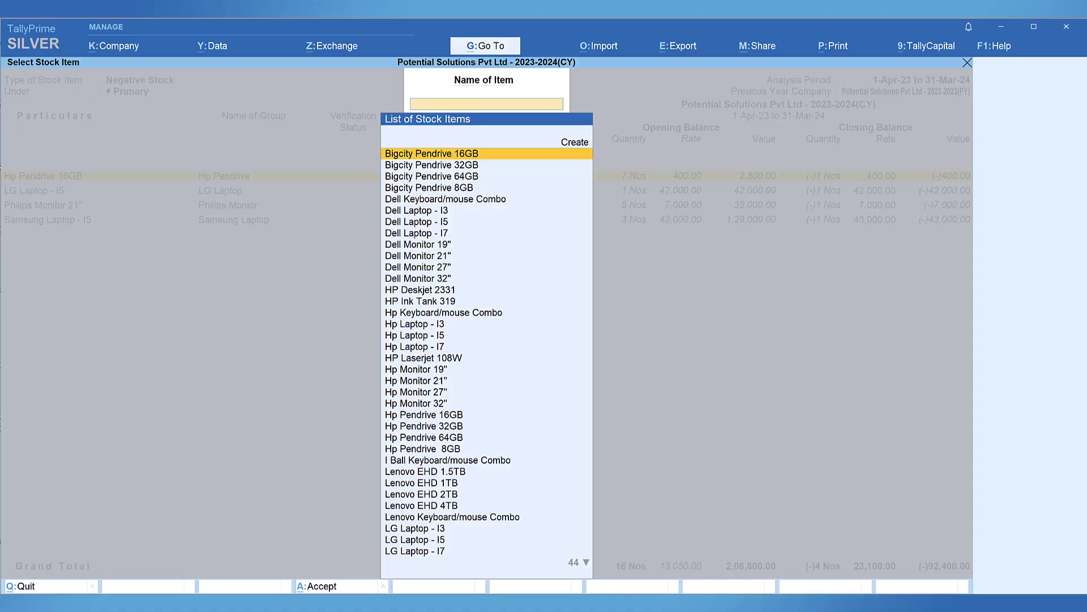
pyautogui.write('Hp')
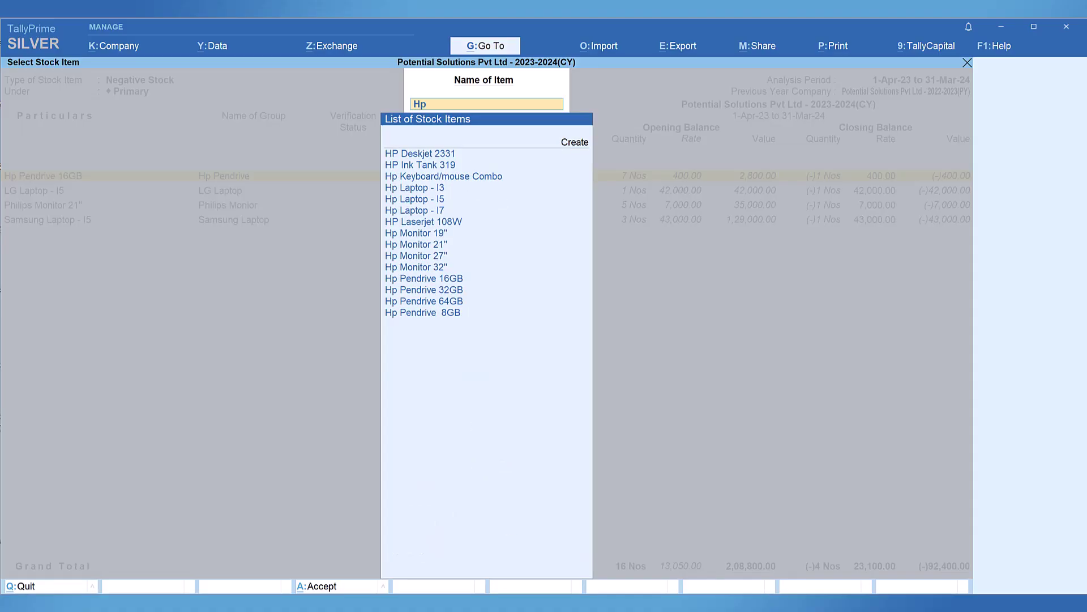
pyautogui.write(' P')
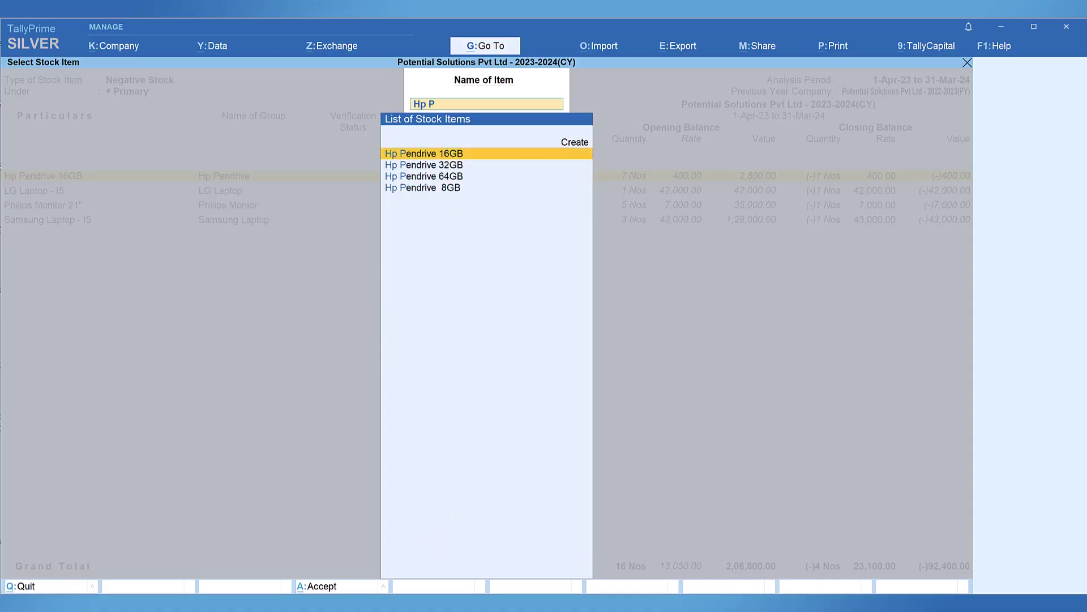
pyautogui.click(452, 154)
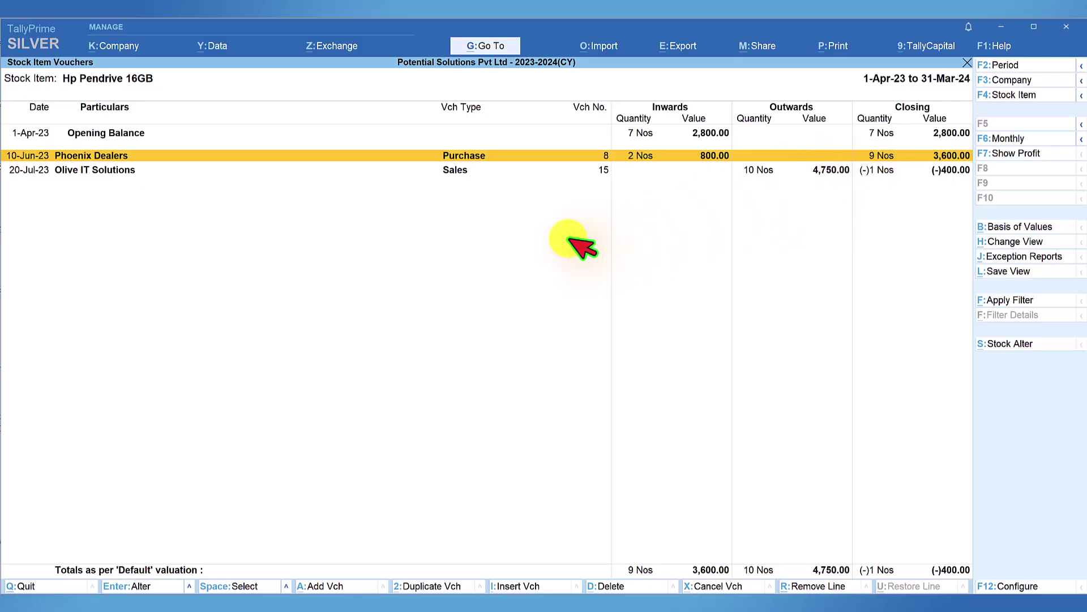
pyautogui.click(116, 172)
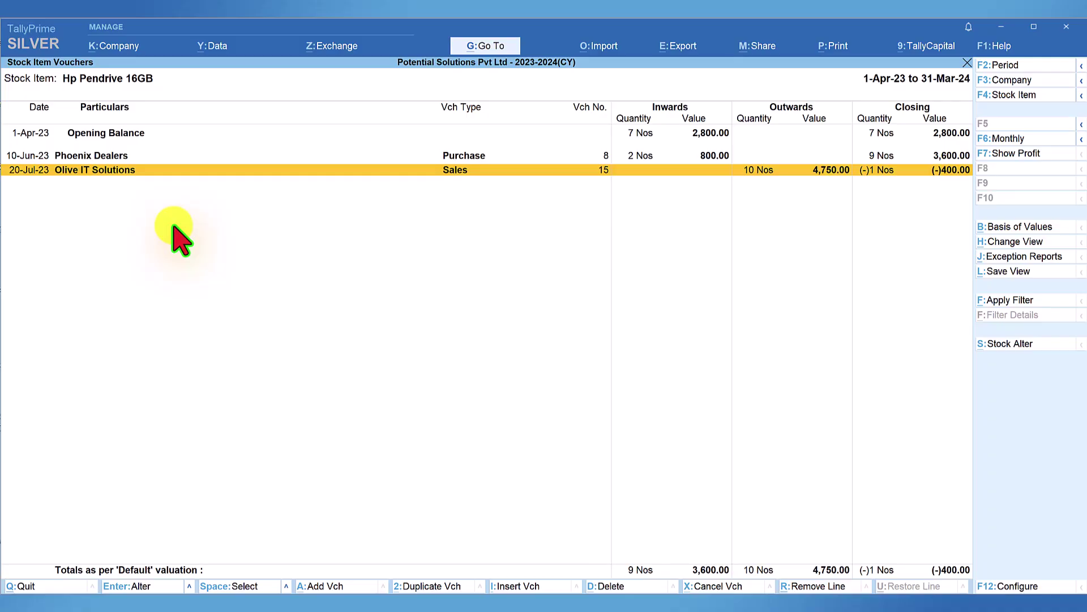
pyautogui.doubleClick(126, 170)
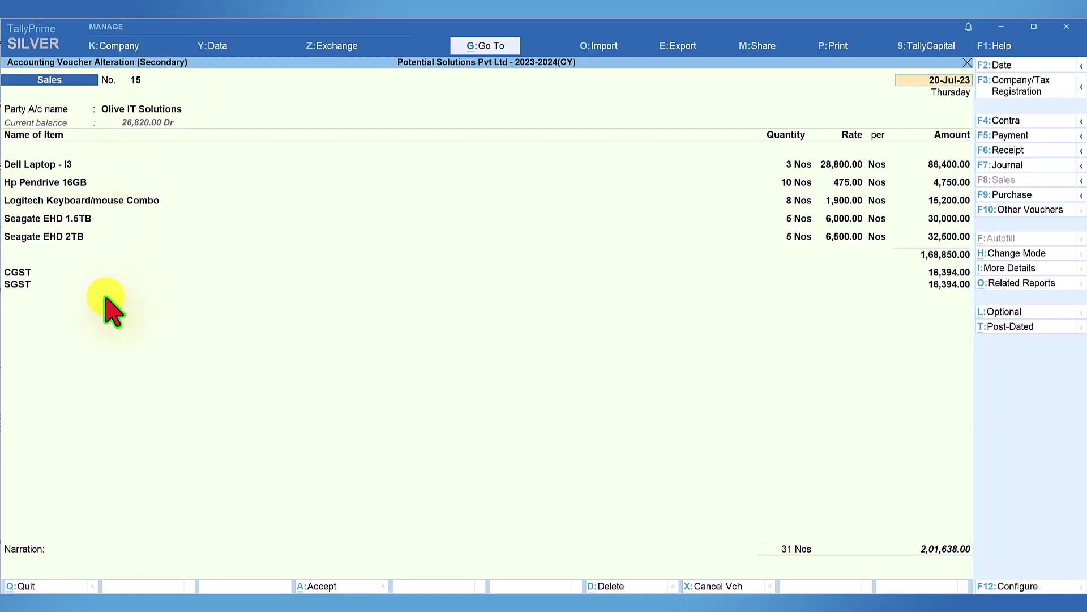
# Change the Hp Pendrive 16GB quantity on Sales voucher No. 15 to 9 Nos and save it
pyautogui.click(88, 183)
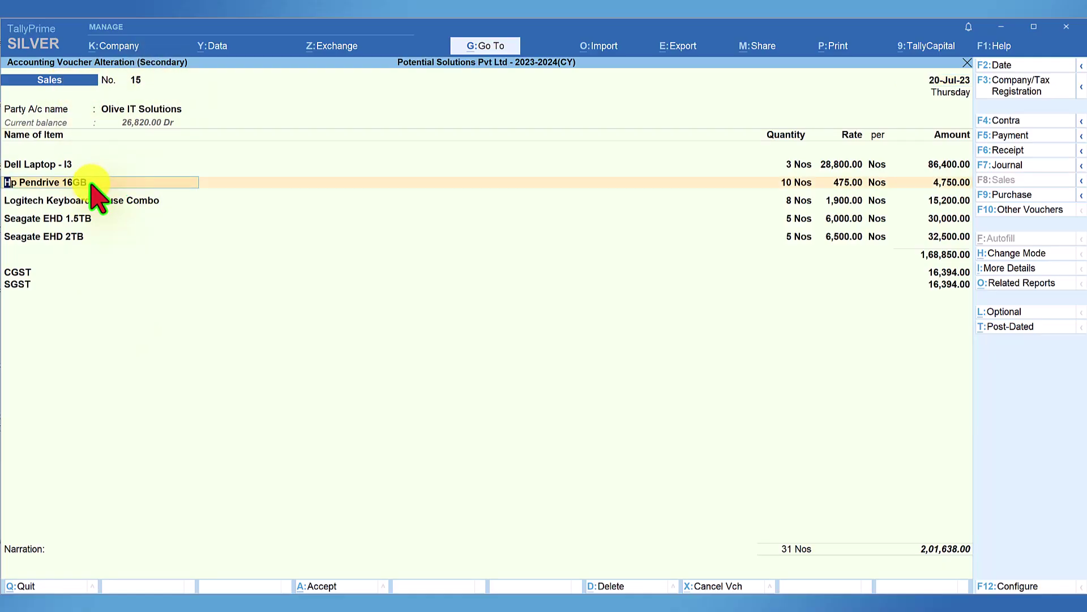
pyautogui.press('Return')
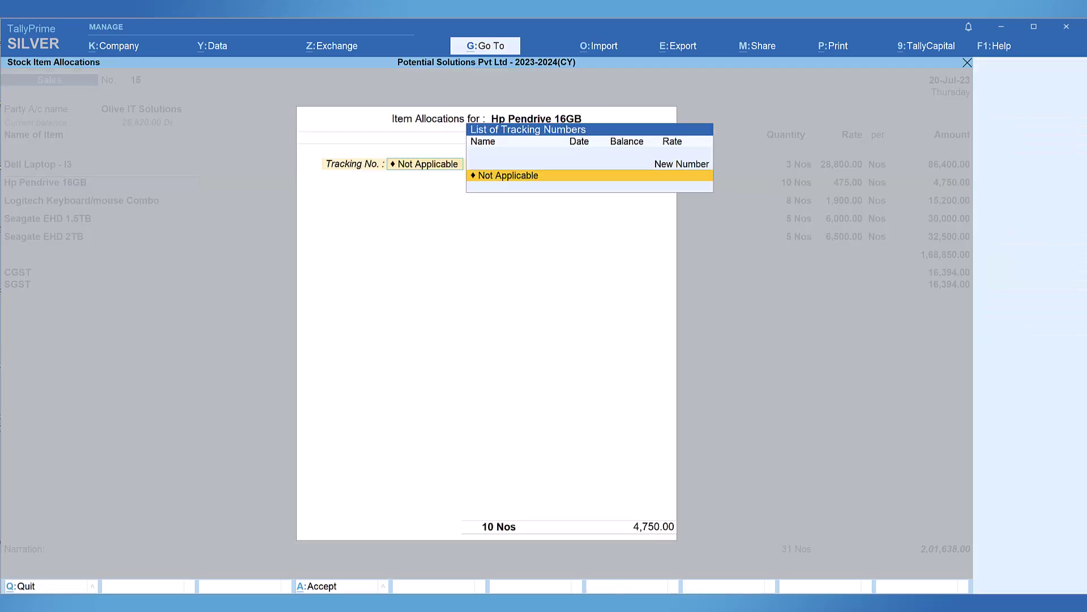
pyautogui.press('Return')
pyautogui.press('Return')
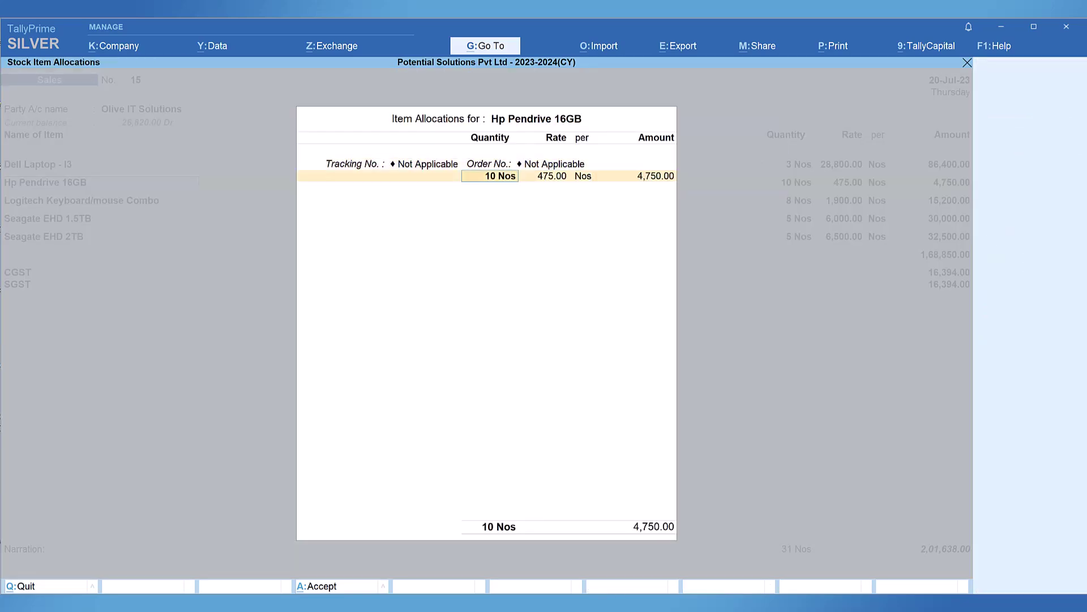
pyautogui.write('9')
pyautogui.press('Return')
pyautogui.press('Return')
pyautogui.press('Return')
pyautogui.press('Return')
pyautogui.press('Return')
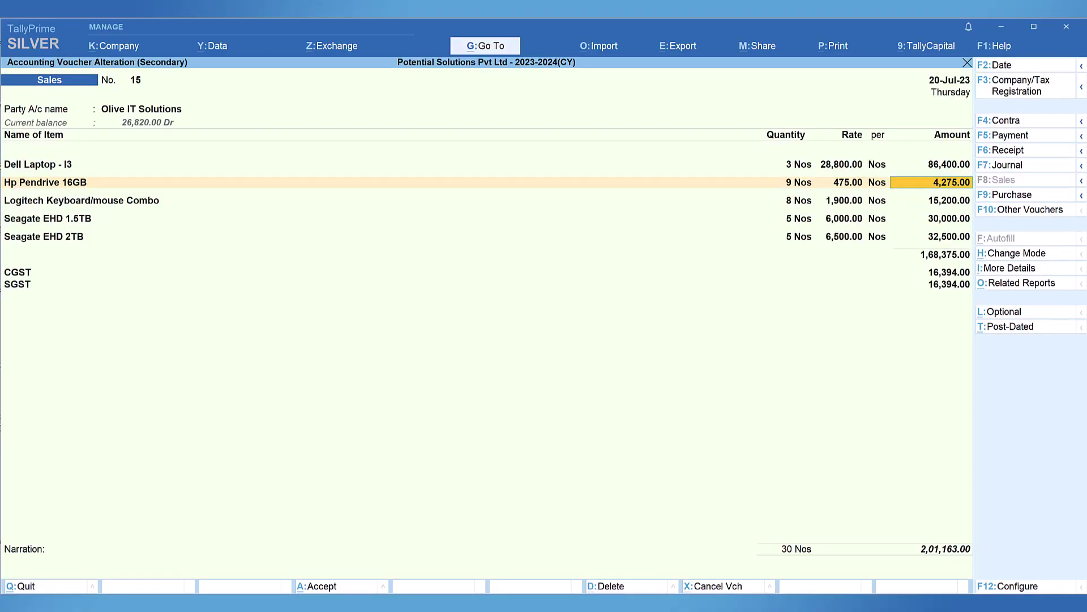
pyautogui.hotkey('ctrl', 'a')
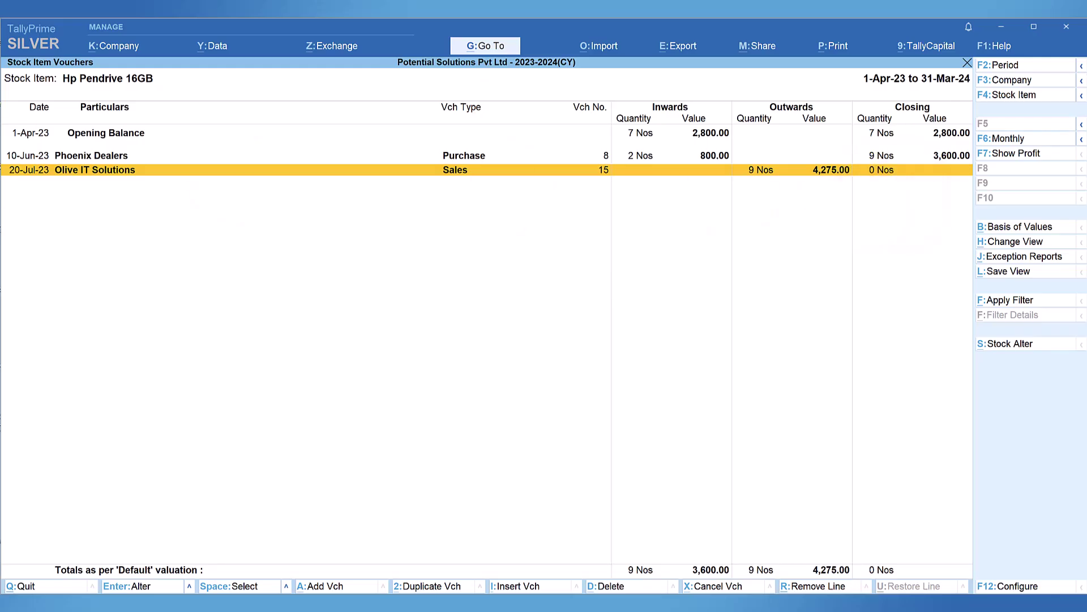
# Go back to the Negative Stock report, now showing only three items
pyautogui.press('F4')
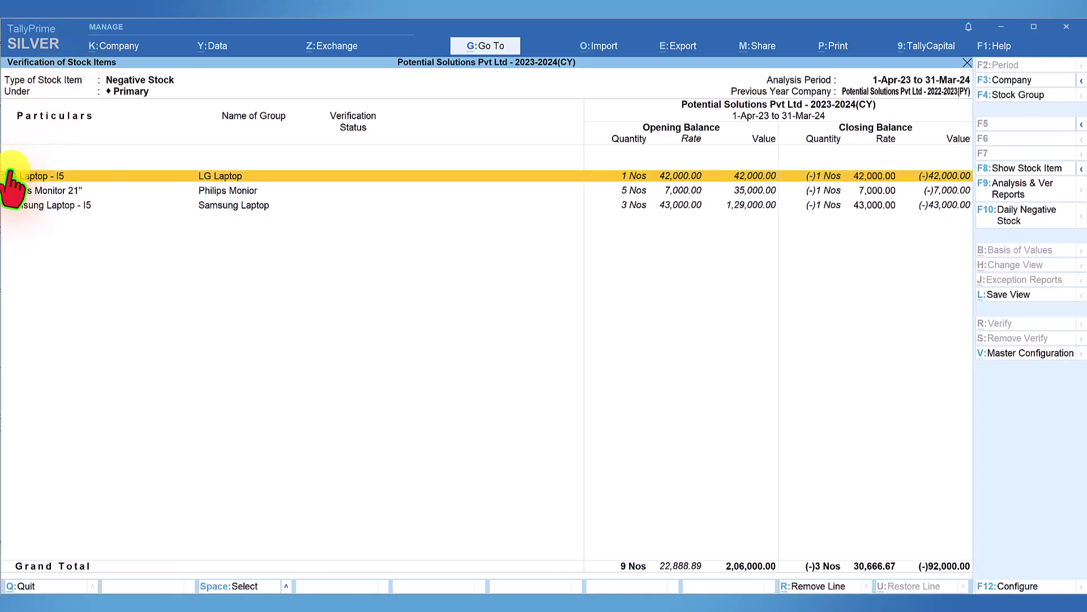